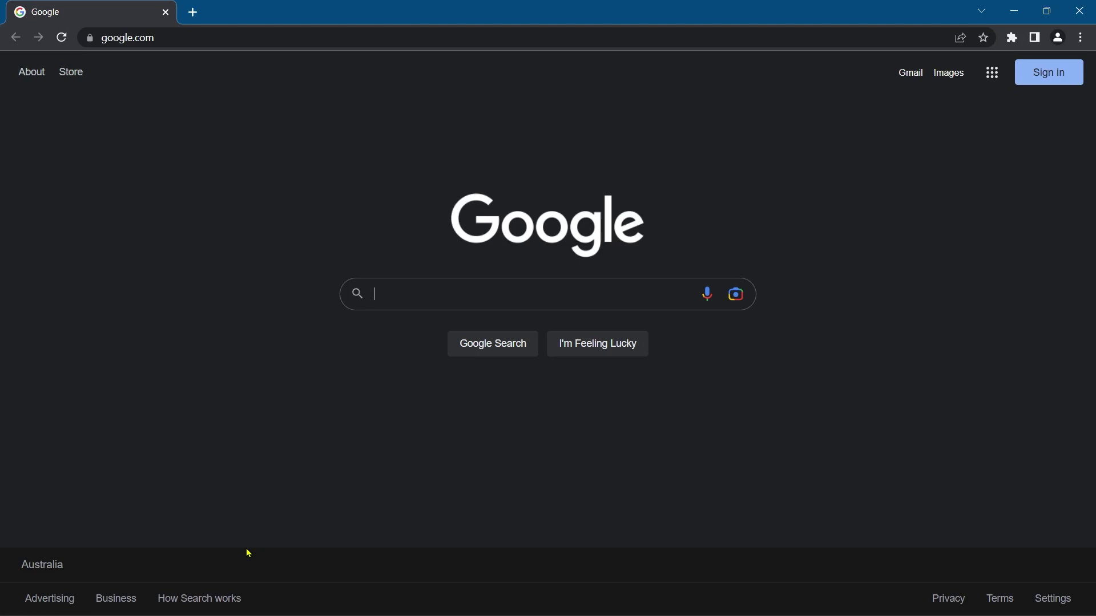
- Go from the Ventoy website's download page to its GitHub releases page
{"action": "left_click", "coordinate": [196, 38]}
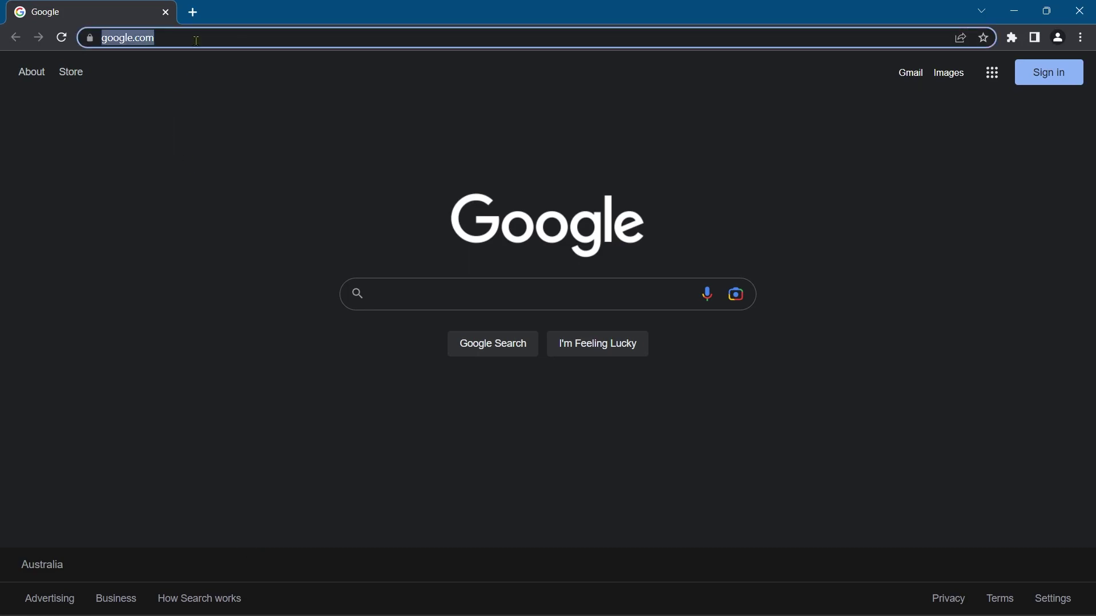
{"action": "type", "text": "ventoy.net"}
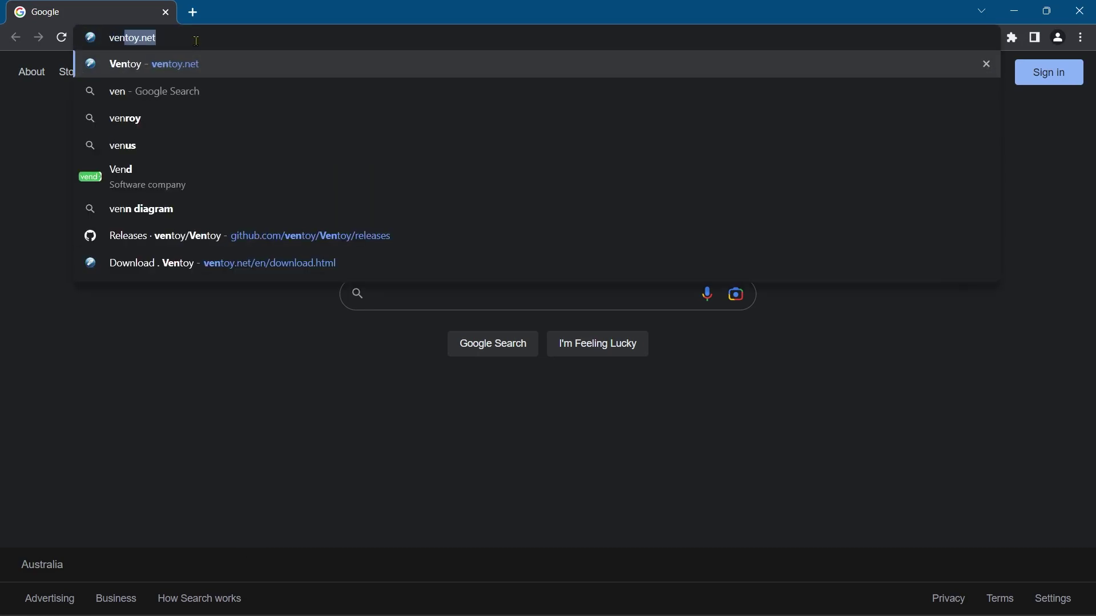
{"action": "key", "text": "Return"}
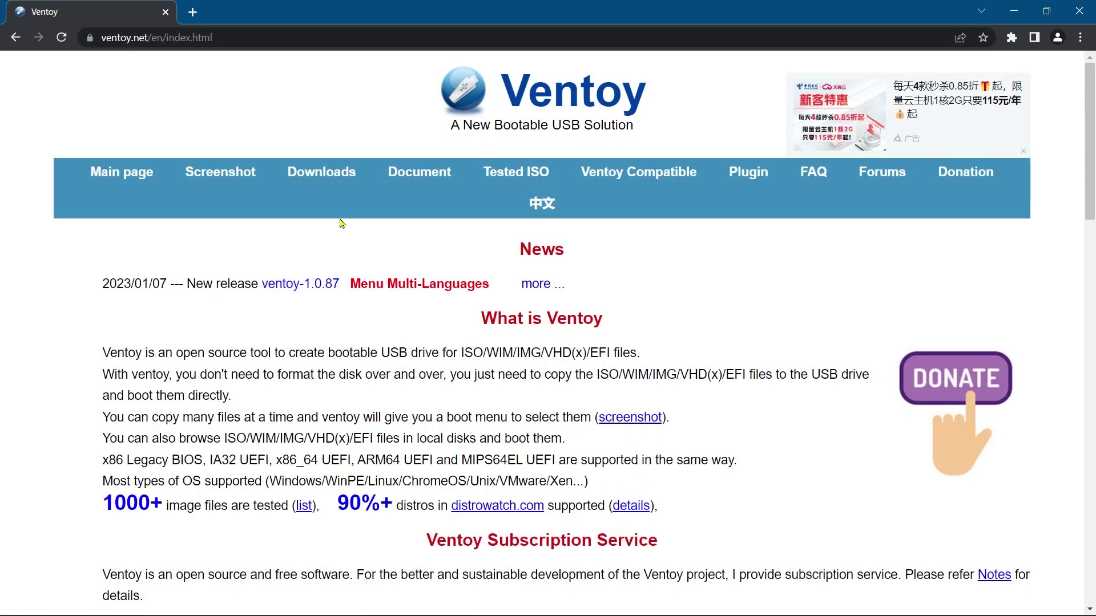
{"action": "left_click", "coordinate": [332, 174]}
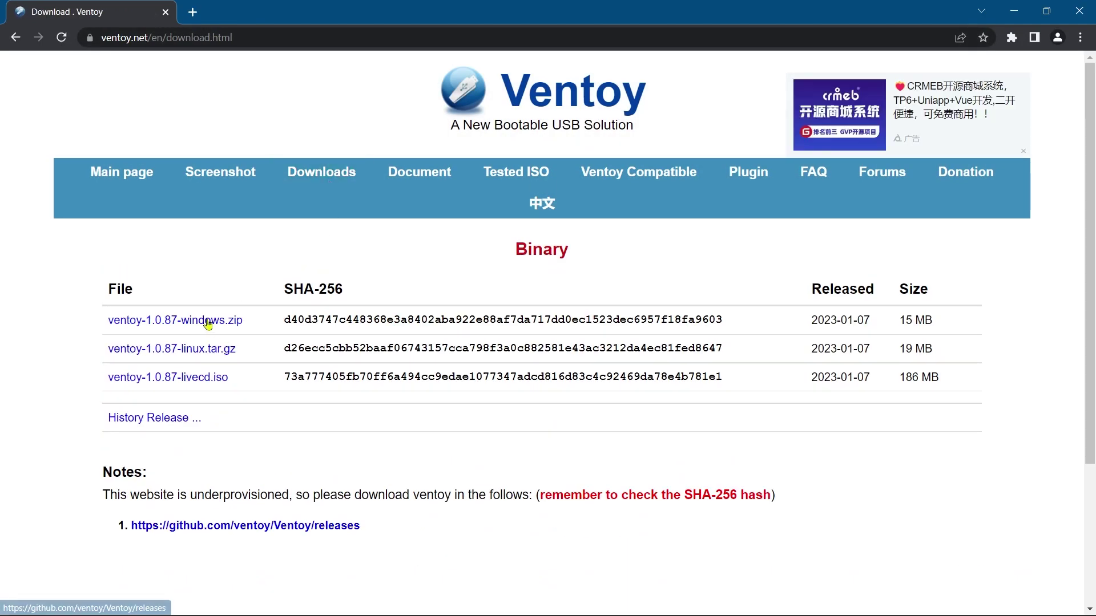
{"action": "left_click", "coordinate": [209, 323]}
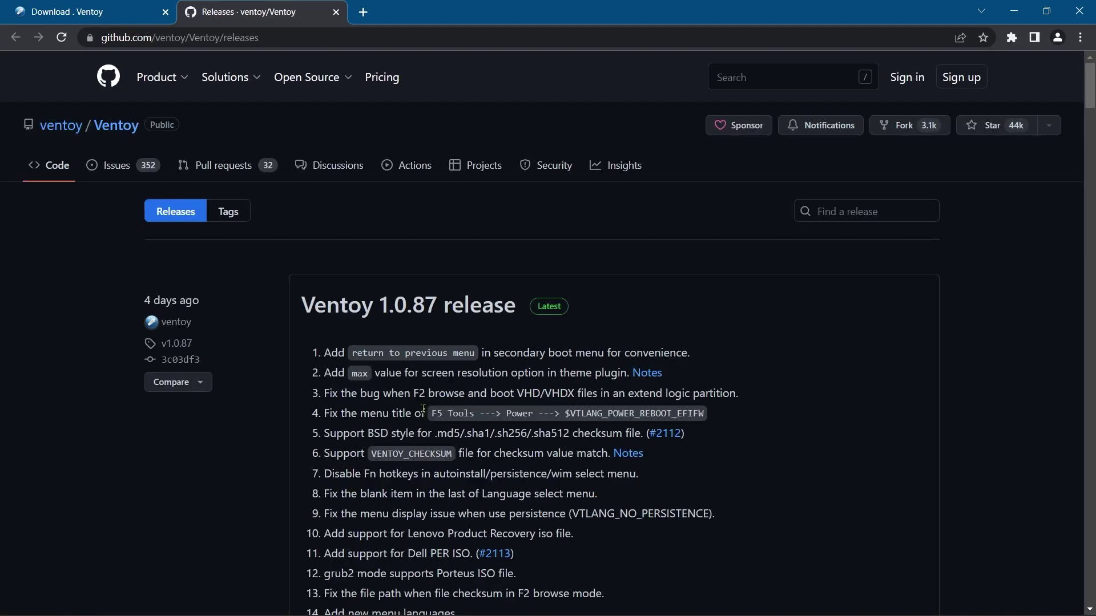
- Download ventoy-1.0.87-windows.zip and set it to open when the download finishes
{"action": "scroll", "coordinate": [423, 407], "scroll_direction": "down", "scroll_amount": 12}
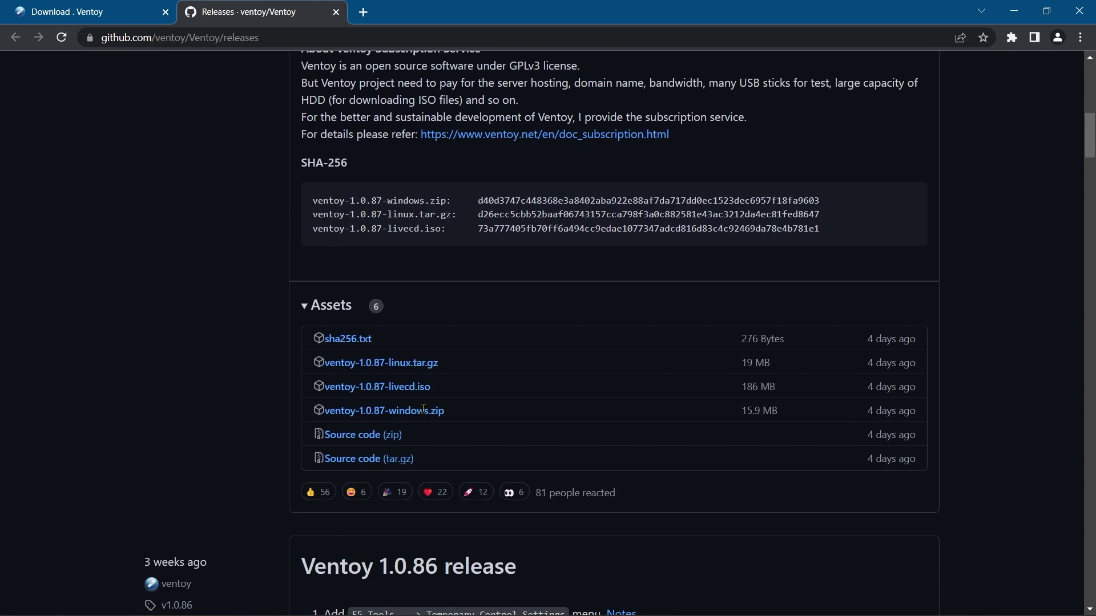
{"action": "left_click", "coordinate": [418, 415]}
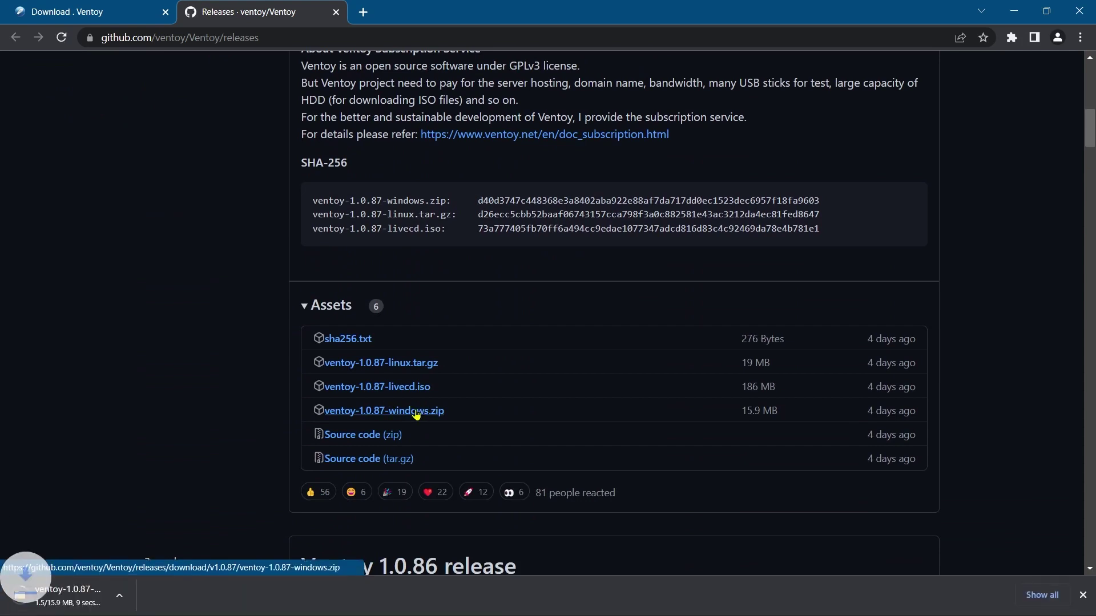
{"action": "left_click", "coordinate": [162, 603]}
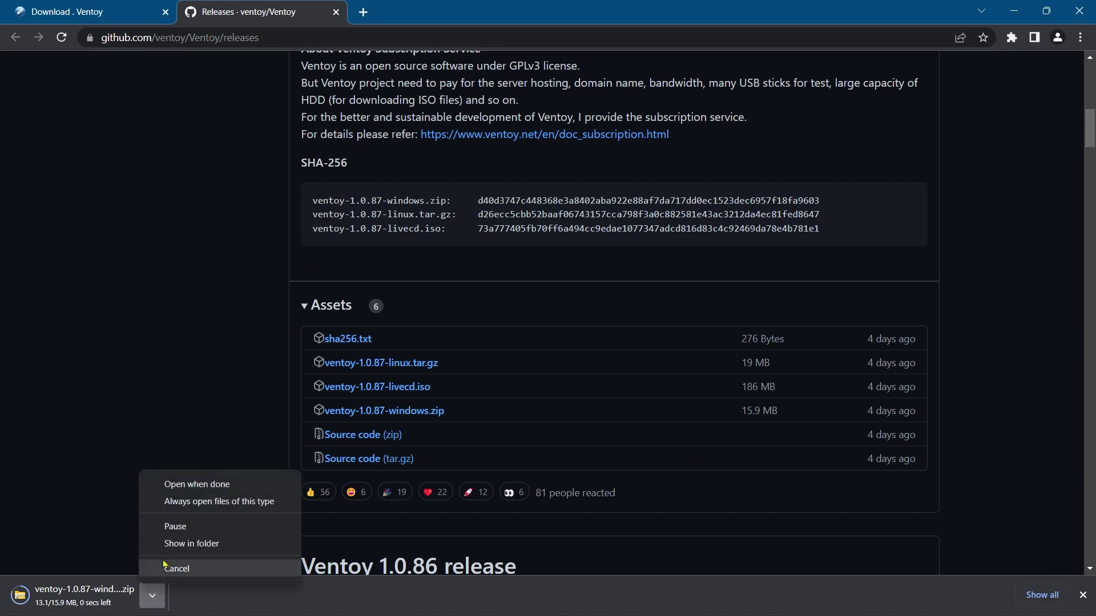
{"action": "left_click", "coordinate": [198, 483]}
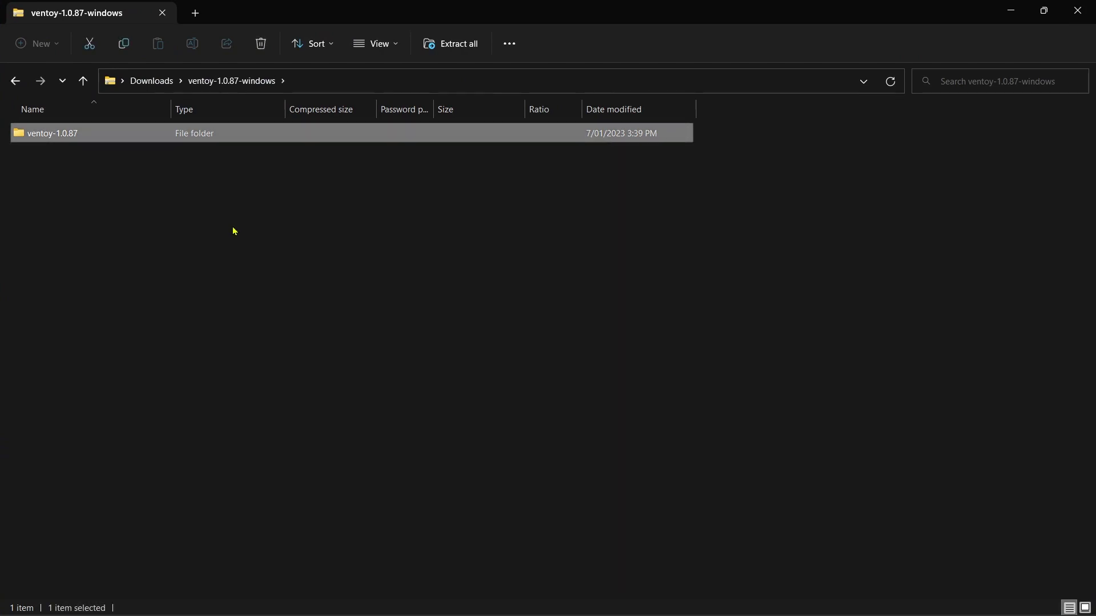
- Copy the ventoy-1.0.87 folder out of the zip, paste it into Downloads, and open it
{"action": "right_click", "coordinate": [68, 133]}
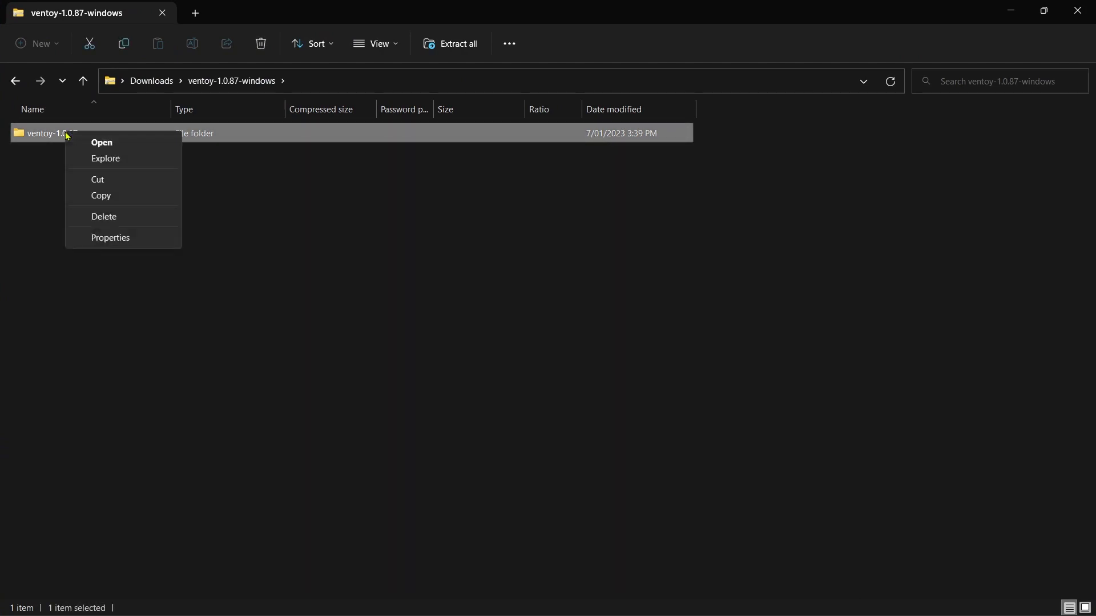
{"action": "left_click", "coordinate": [103, 196]}
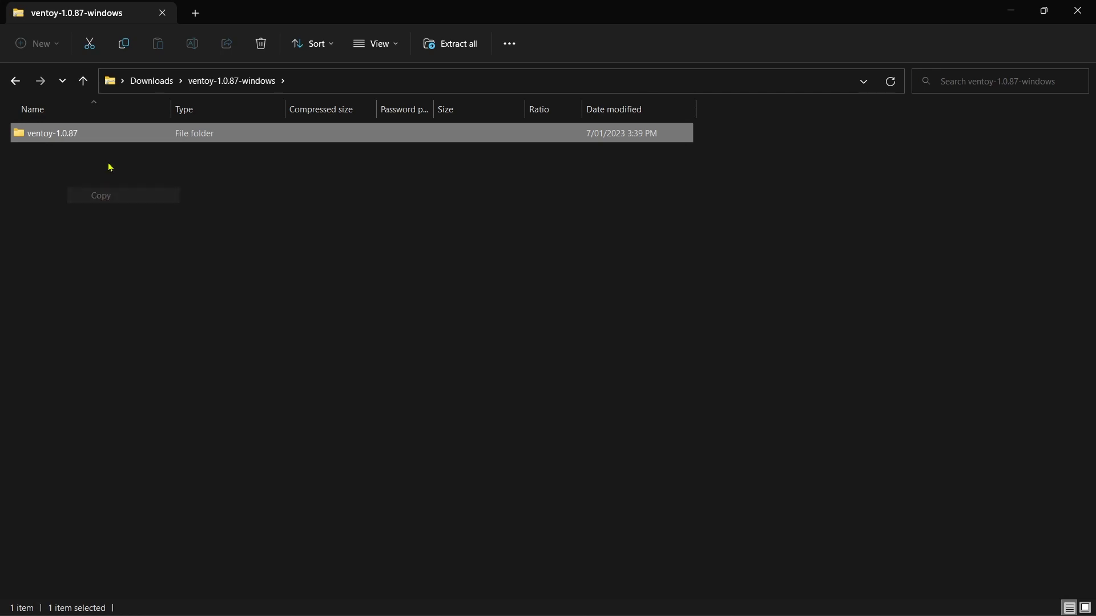
{"action": "left_click", "coordinate": [151, 80]}
{"action": "right_click", "coordinate": [158, 256]}
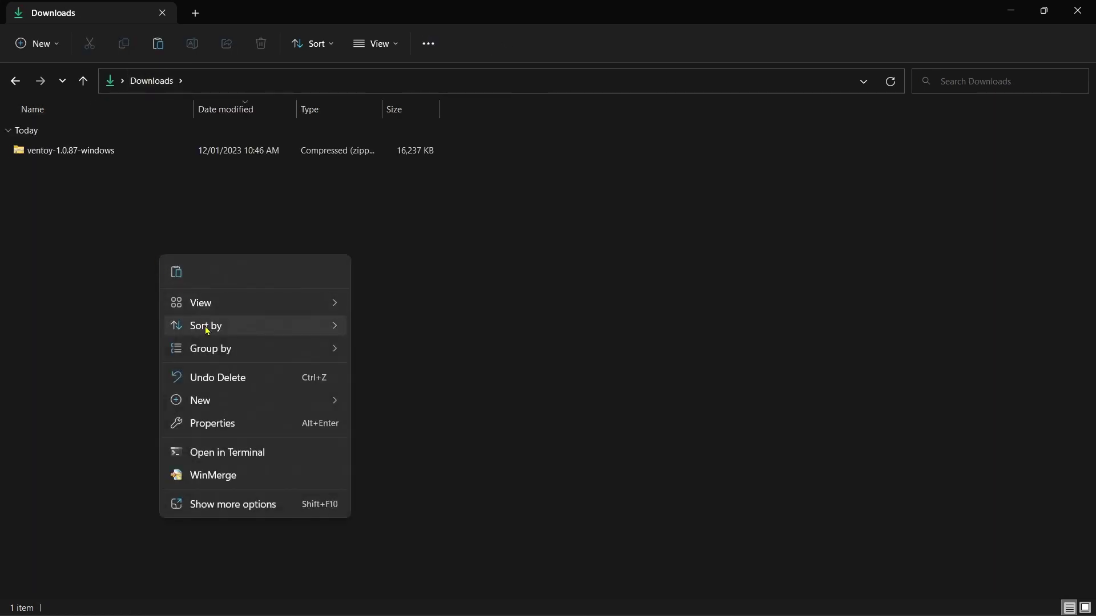
{"action": "left_click", "coordinate": [179, 273]}
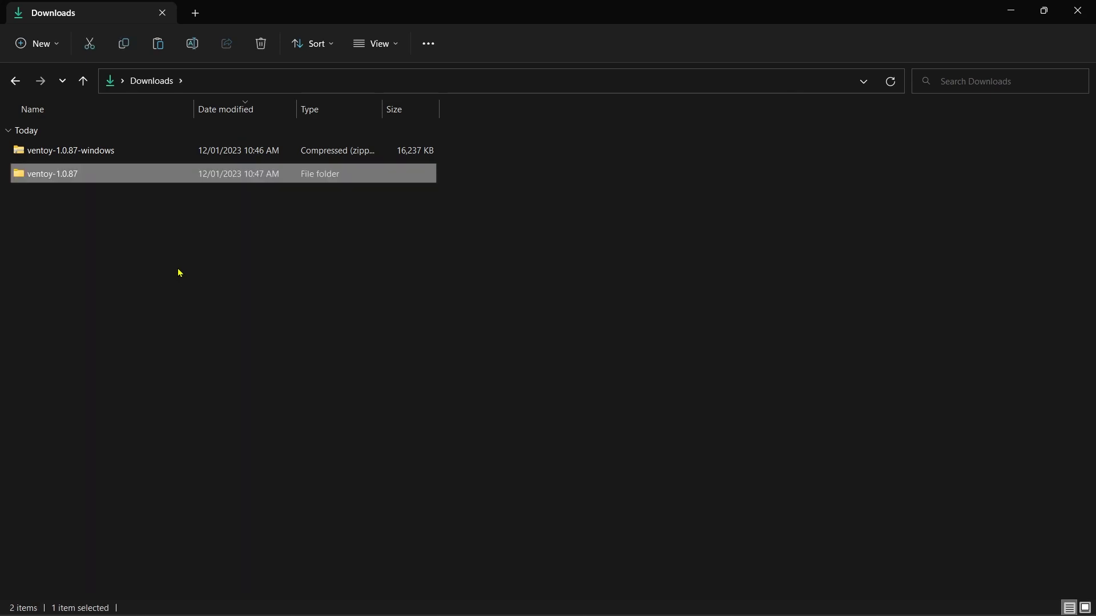
{"action": "left_click", "coordinate": [100, 218]}
{"action": "double_click", "coordinate": [48, 180]}
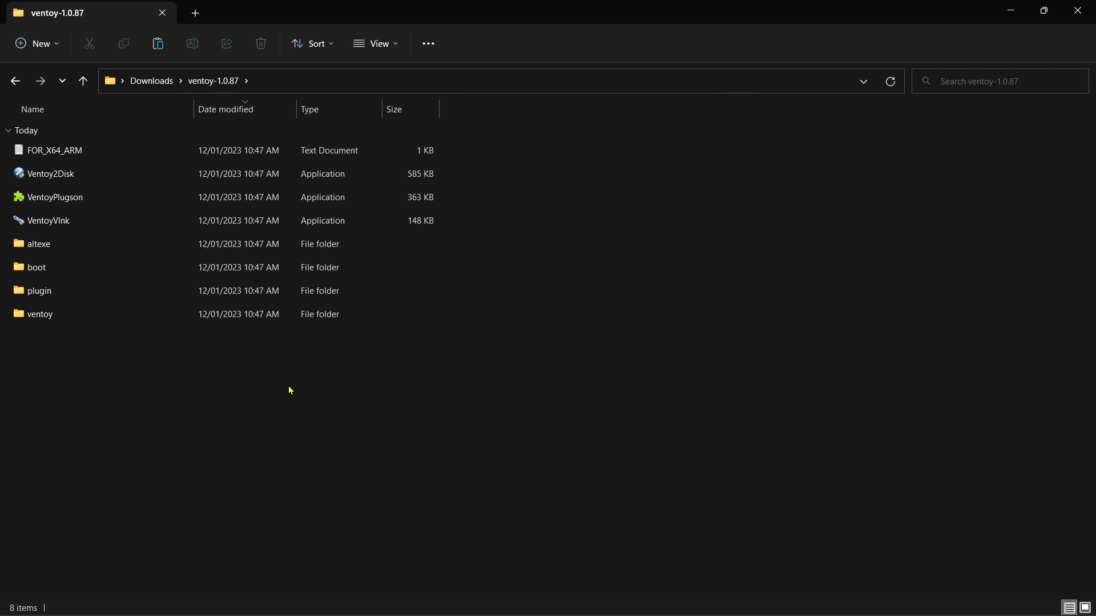
- Install Ventoy 1.0.87 onto the SanDisk E: drive with Ventoy2Disk, confirming with YES and both format warnings
{"action": "double_click", "coordinate": [47, 174]}
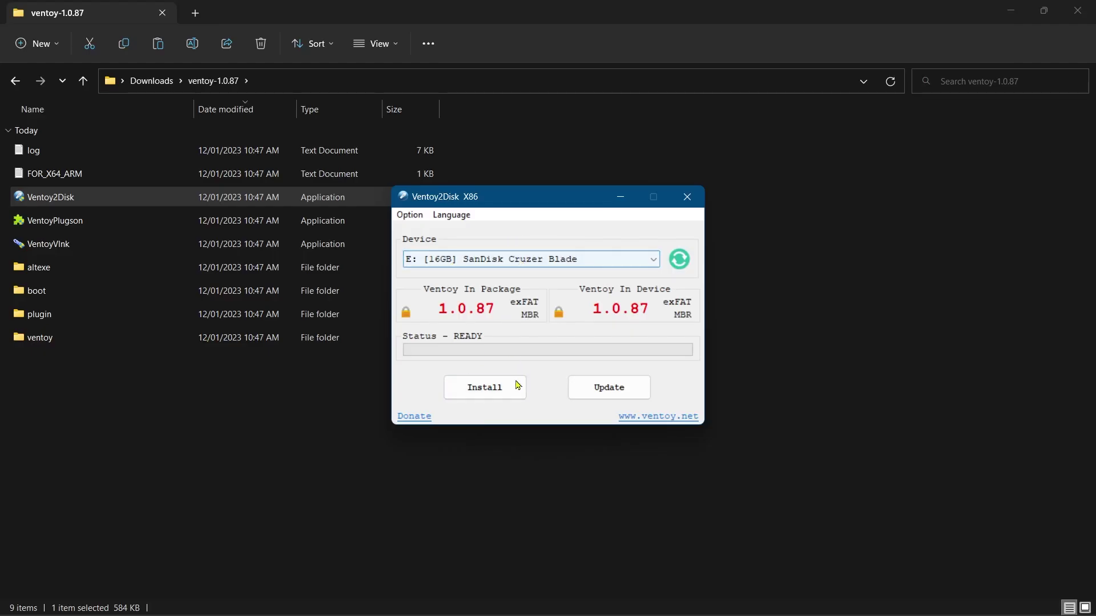
{"action": "left_click", "coordinate": [498, 393]}
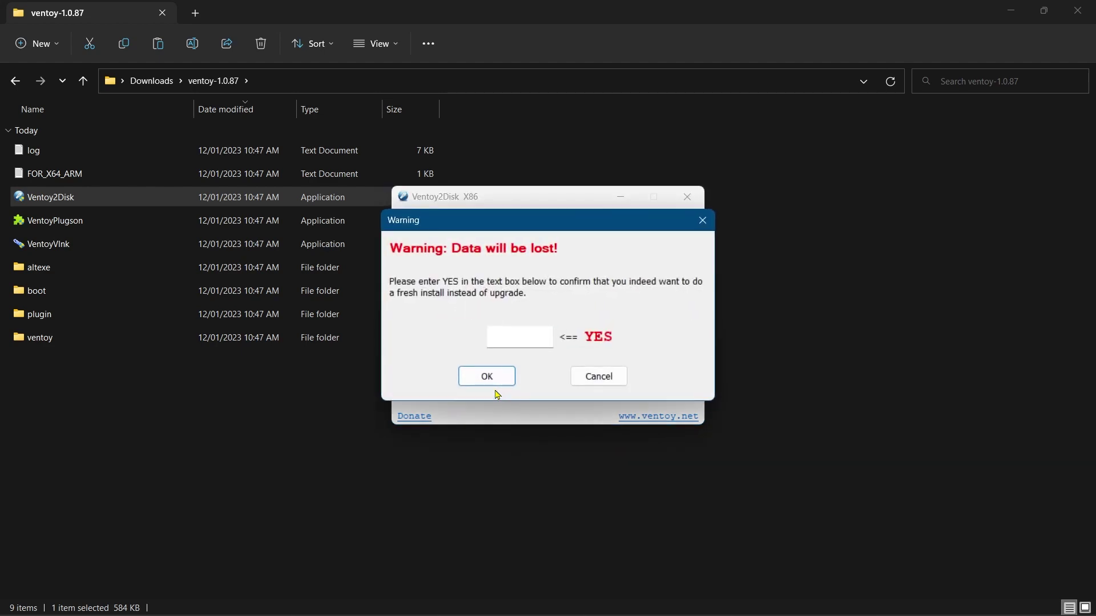
{"action": "left_click", "coordinate": [517, 341]}
{"action": "type", "text": "YES"}
{"action": "left_click", "coordinate": [501, 379]}
{"action": "left_click", "coordinate": [593, 367]}
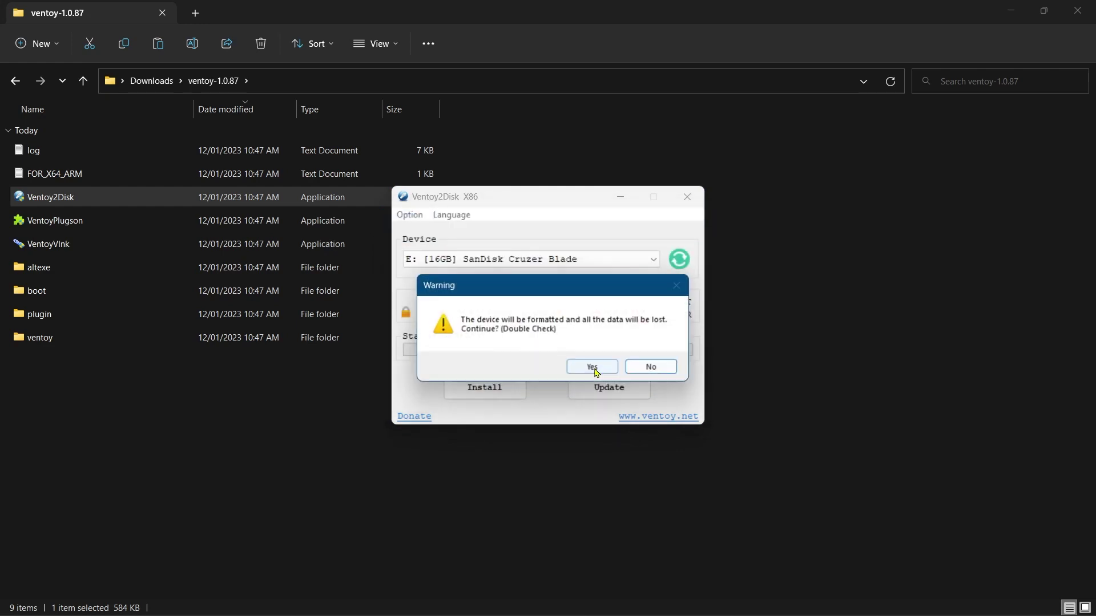
{"action": "left_click", "coordinate": [595, 370]}
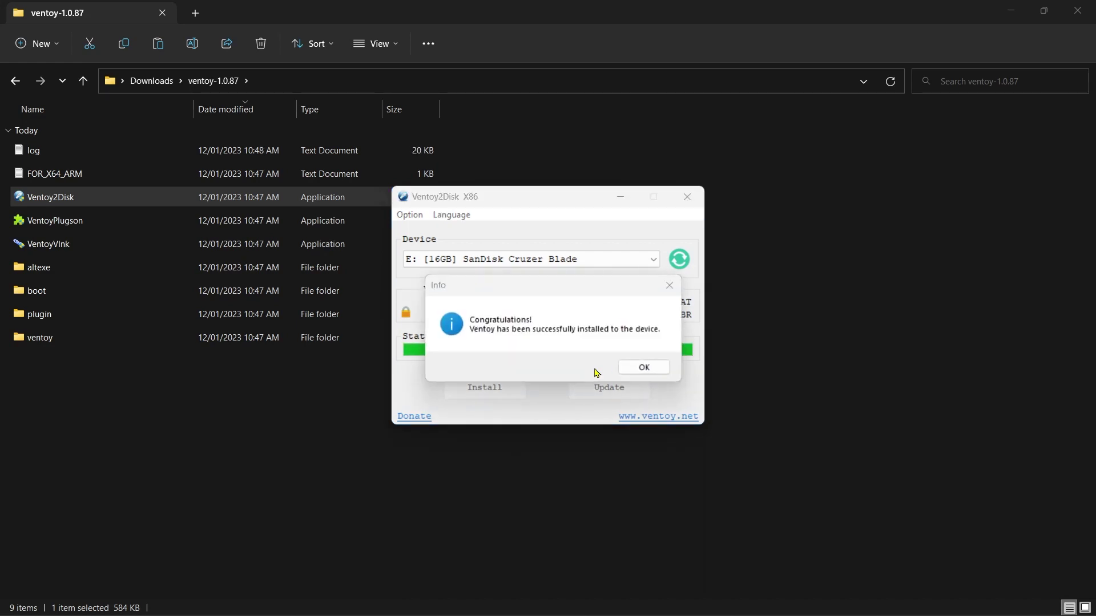
{"action": "left_click", "coordinate": [632, 368]}
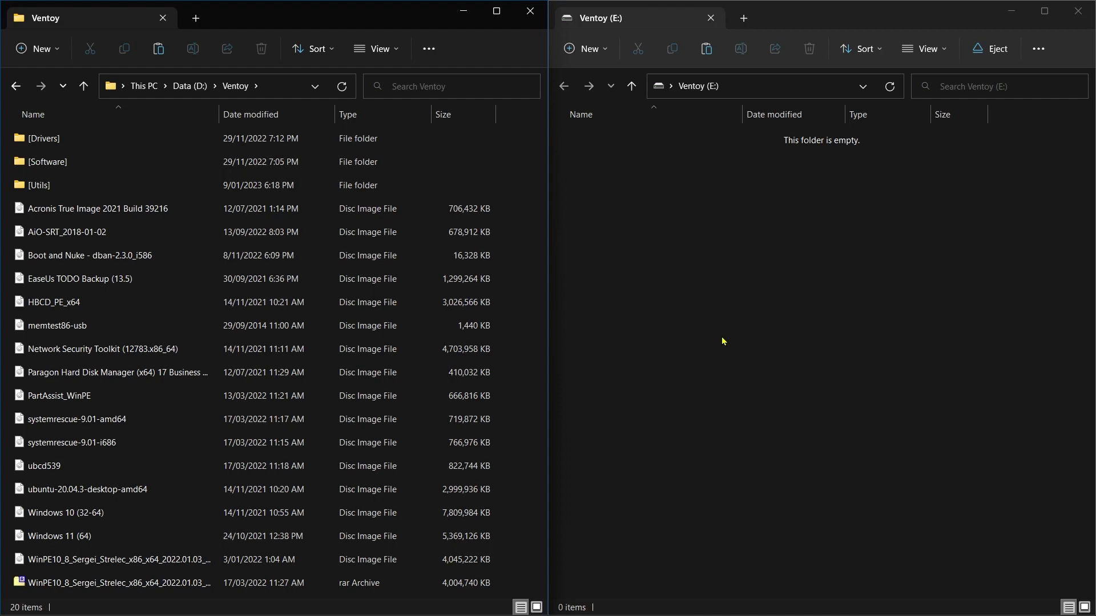
- Drag memtest86-usb from D:\Ventoy onto the Ventoy (E:) drive window
{"action": "left_click", "coordinate": [724, 340]}
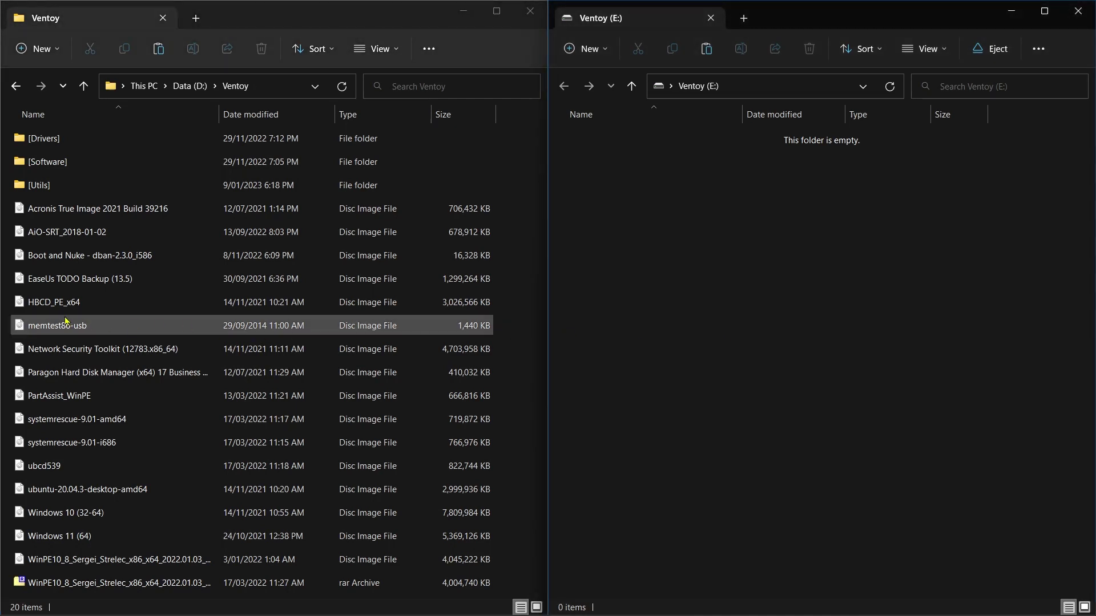
{"action": "left_click_drag", "start_coordinate": [51, 327], "coordinate": [777, 324]}
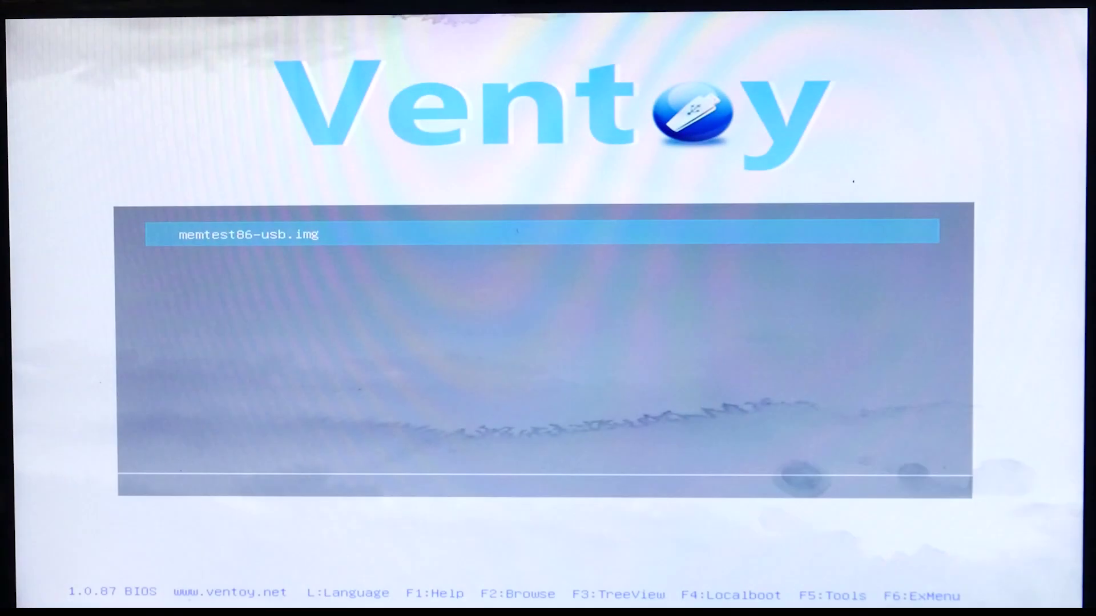
- Boot memtest86-usb.img and start the default Memtest86 test by entering 1 at boot: prompt
{"action": "key", "text": "Return"}
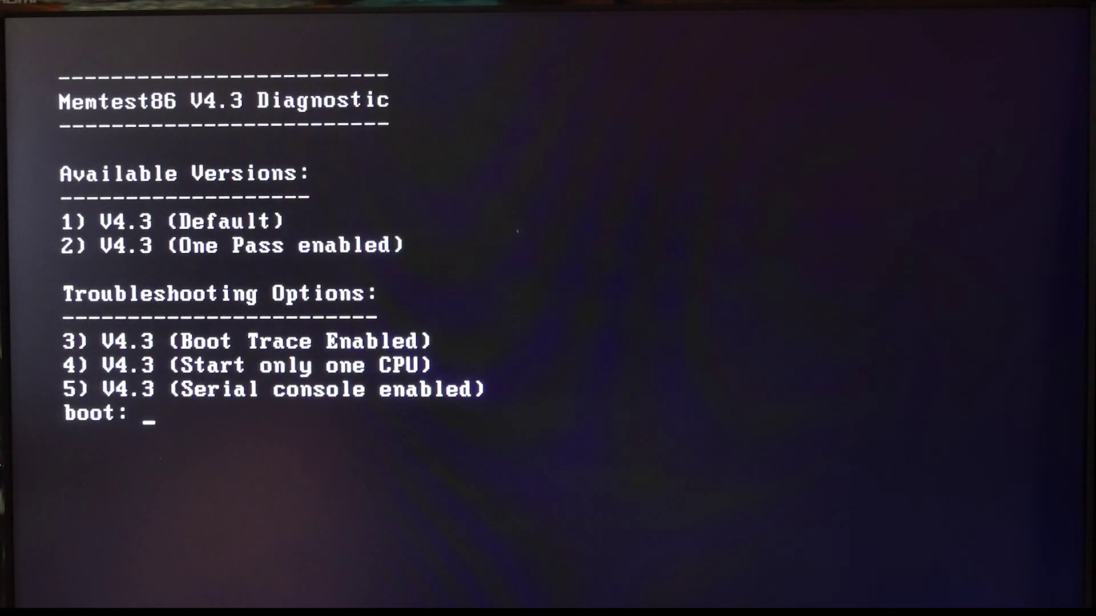
{"action": "type", "text": "1"}
{"action": "key", "text": "Return"}
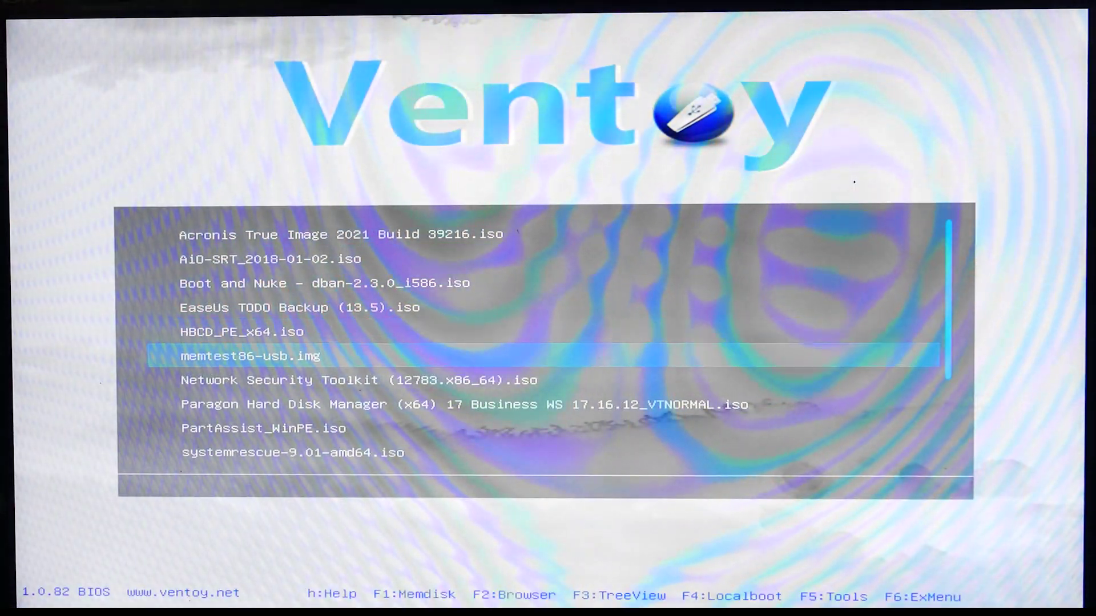
{"action": "key", "text": "Down"}
{"action": "key", "text": "Down"}
{"action": "key", "text": "Down"}
{"action": "key", "text": "Down"}
{"action": "key", "text": "Down"}
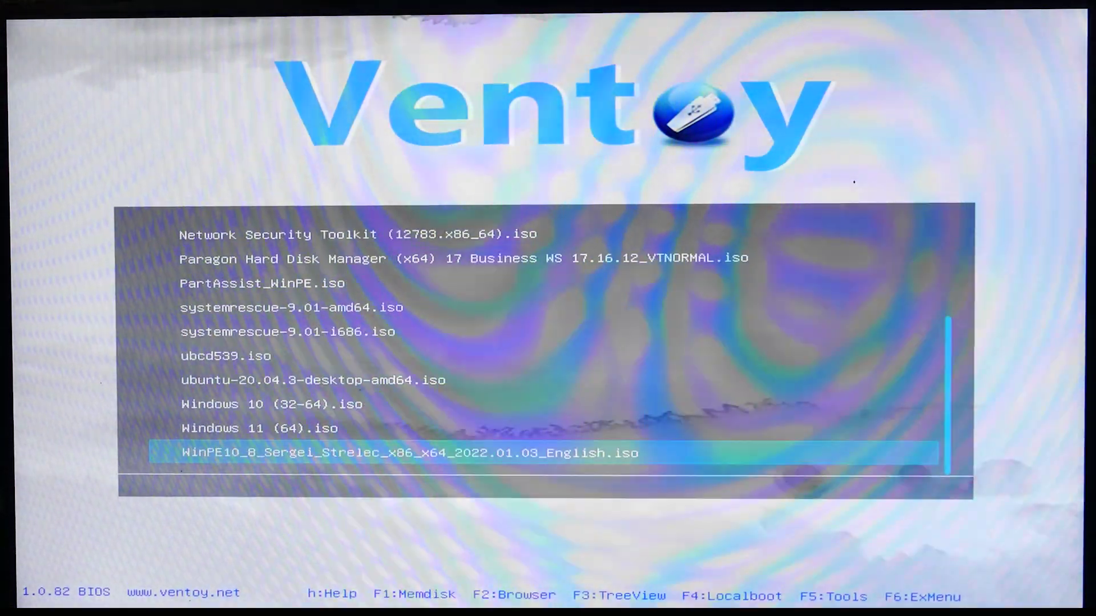